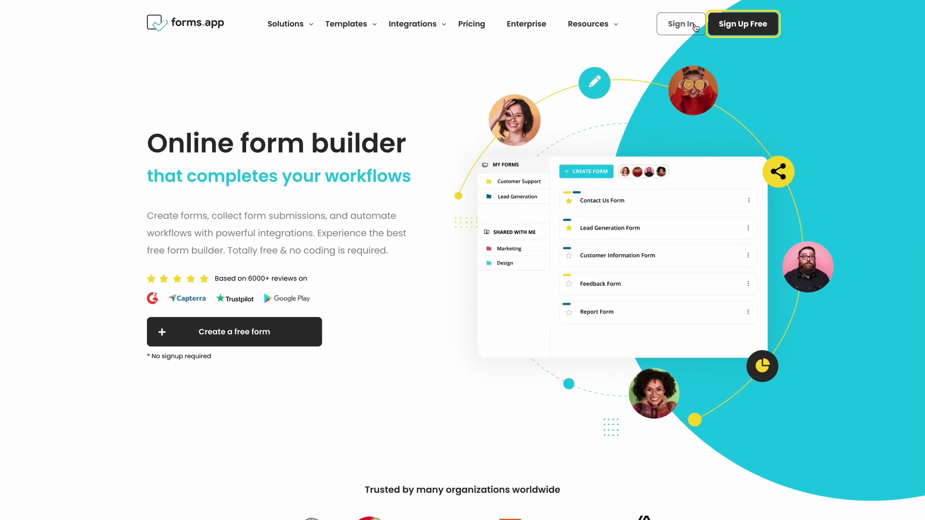
Step: Sign in and start a form from the Student Exam Form Template found by searching 'student exam'
left_click(695, 27)
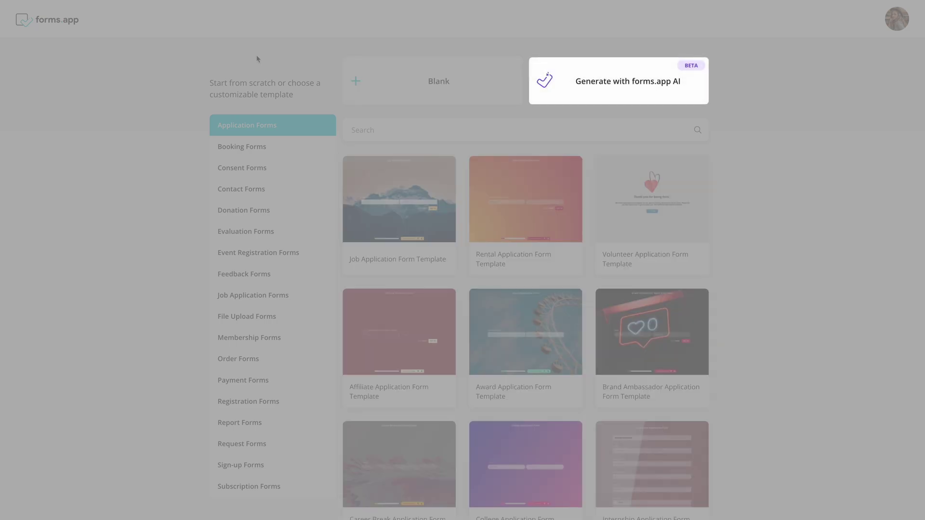
type("student exam")
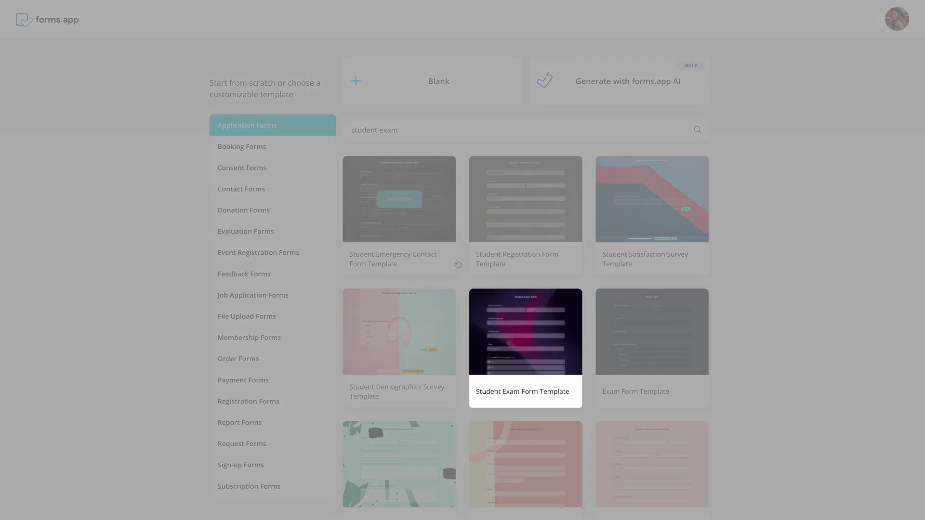
left_click(524, 331)
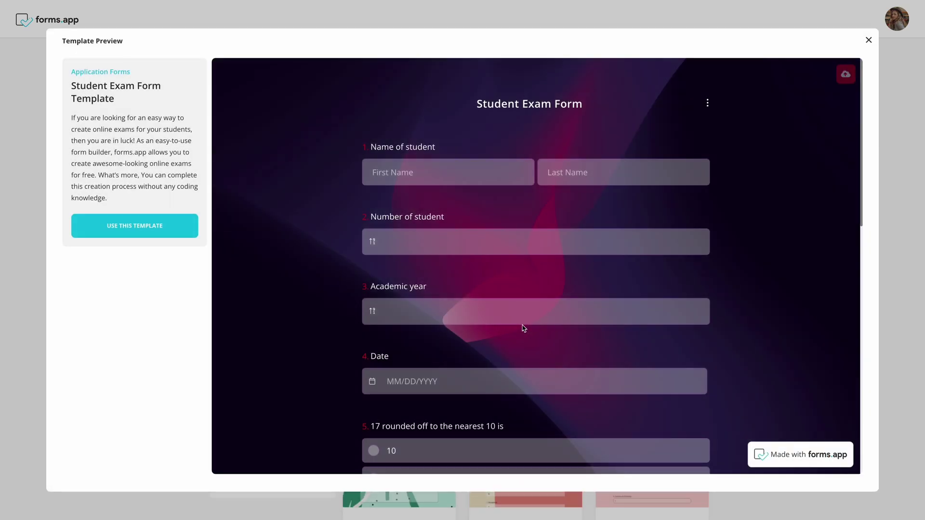
left_click(162, 230)
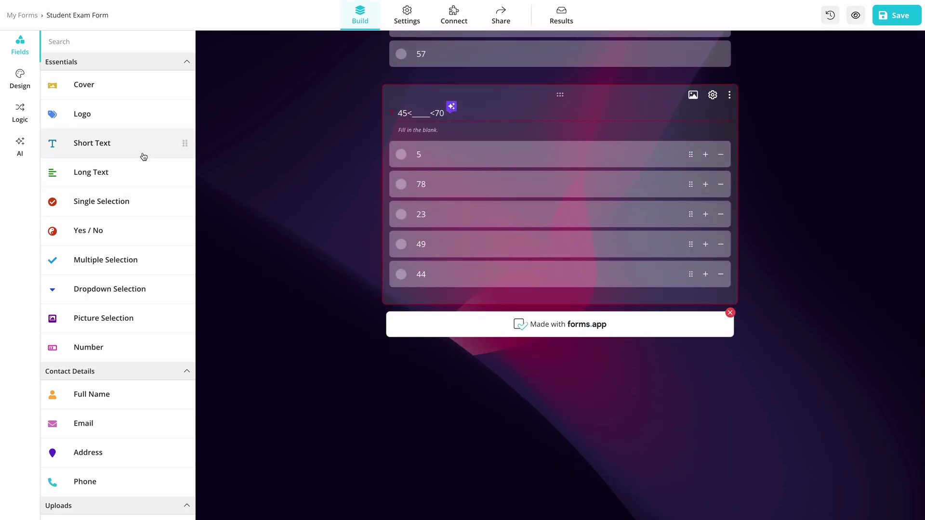
Step: Add a short-text question on who discovered the triangle angle sum, with a paper-and-pencils exam photo
left_click_drag(142, 149, 456, 350)
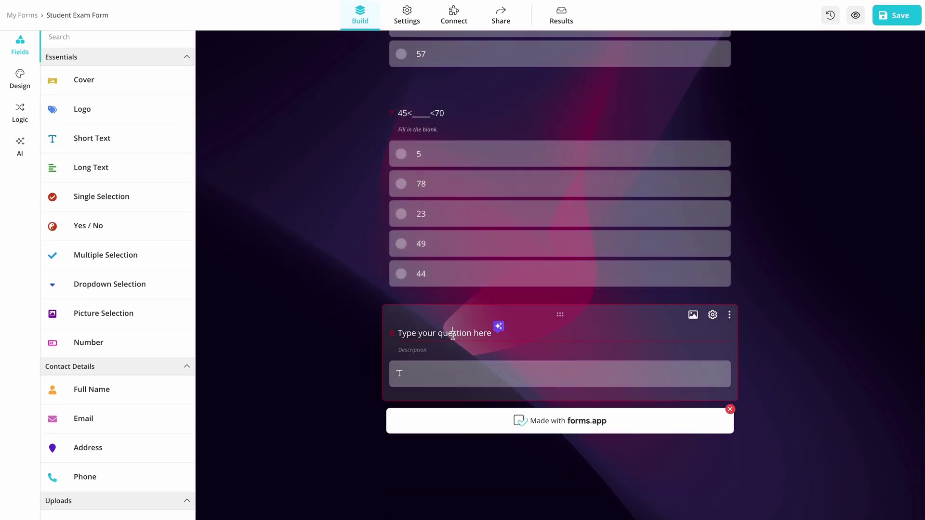
left_click(454, 336)
type("Who discovered the sum of the interior angles of a triangle?")
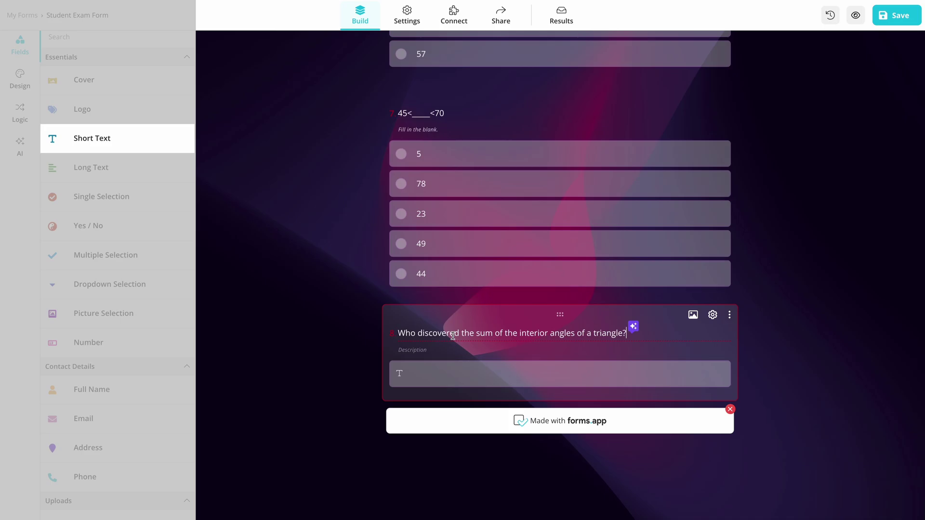
type("exam")
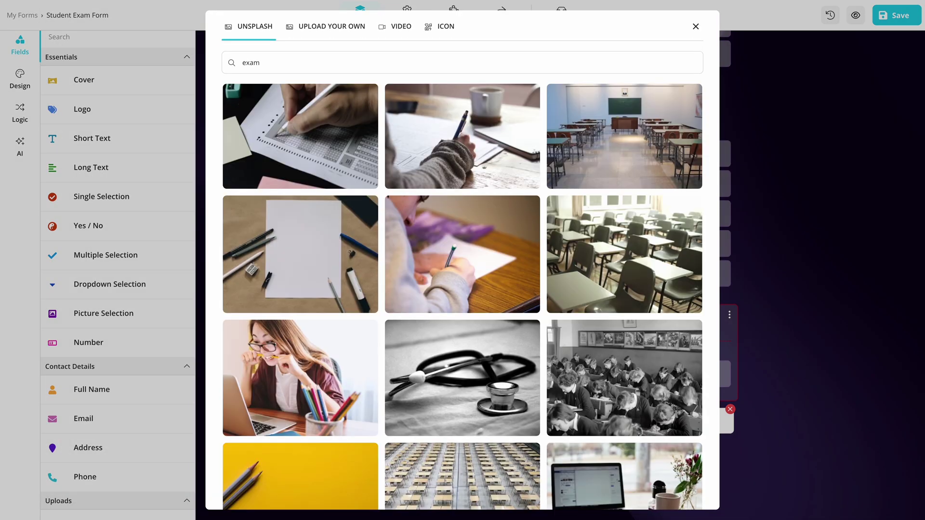
left_click(300, 248)
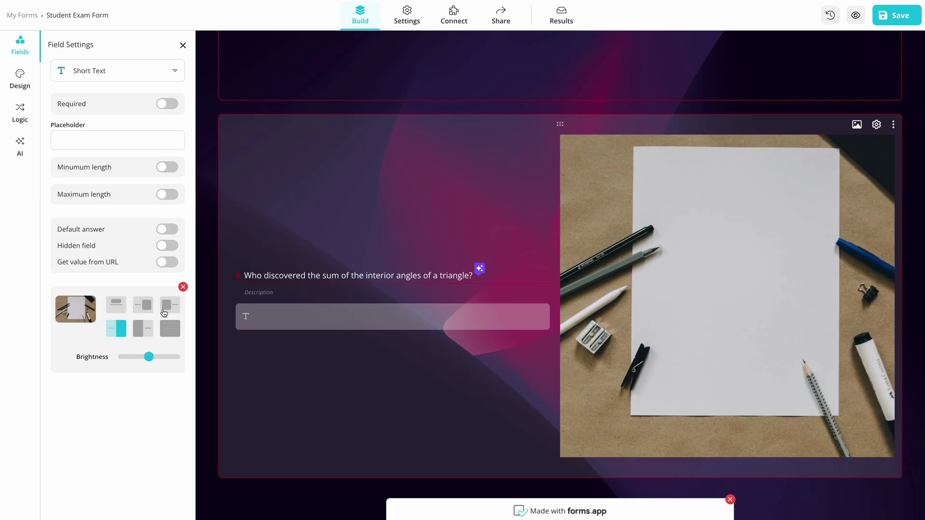
scroll(199, 286, "up", 3)
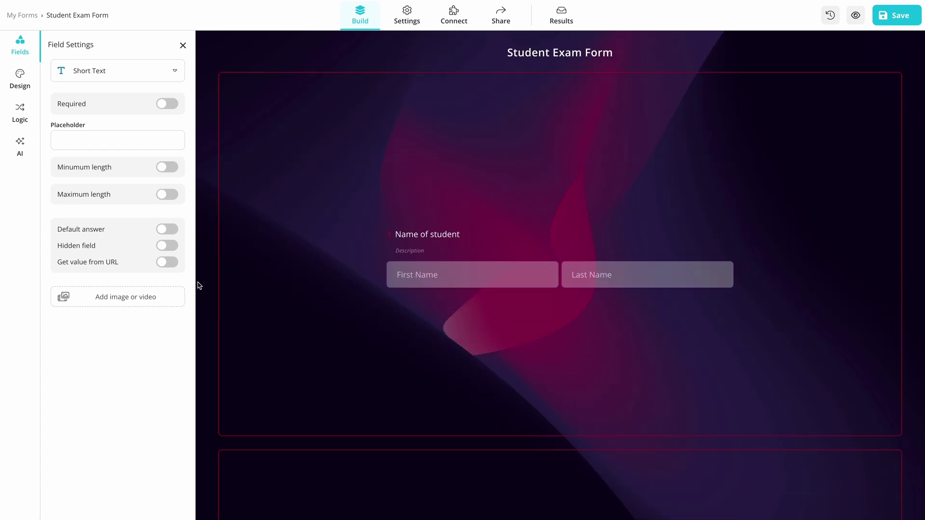
Step: Try a custom colour and mountain background, then apply the animated Star theme instead
left_click(26, 85)
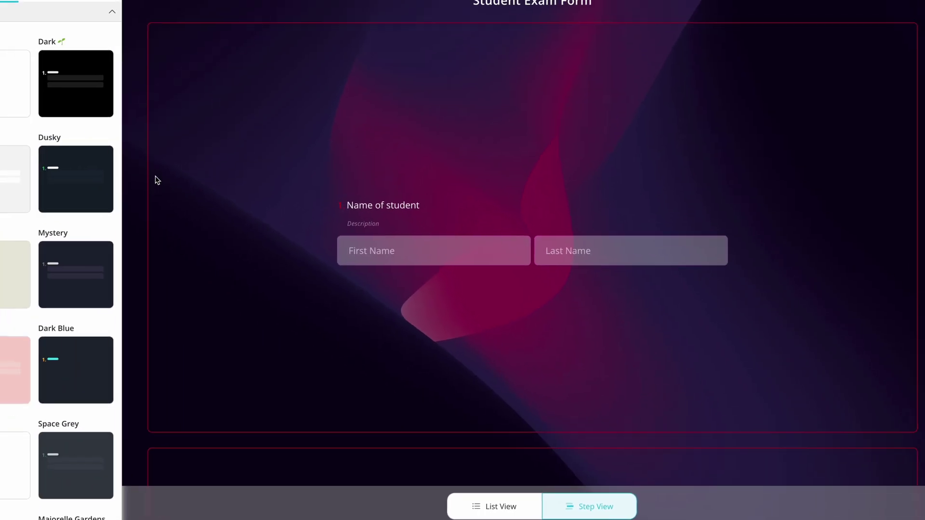
left_click(136, 42)
left_click(99, 96)
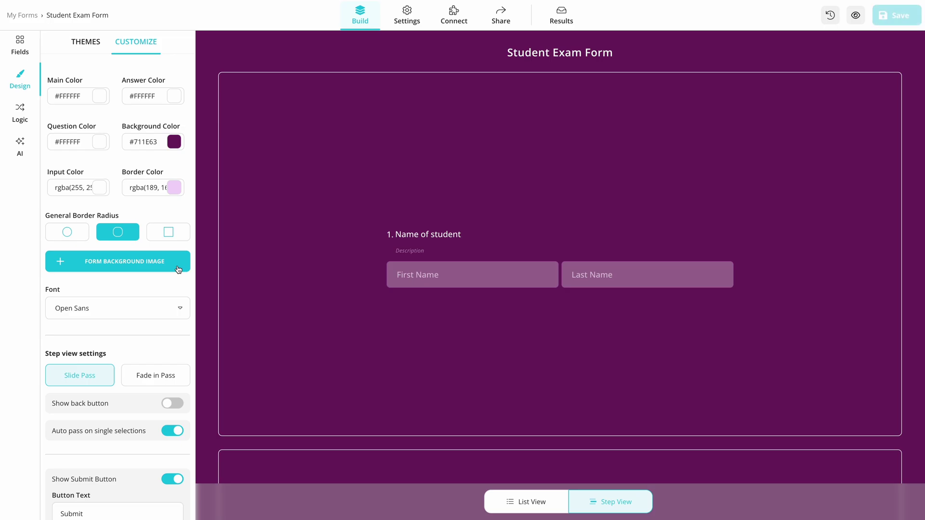
left_click(117, 261)
scroll(326, 301, "down", 3)
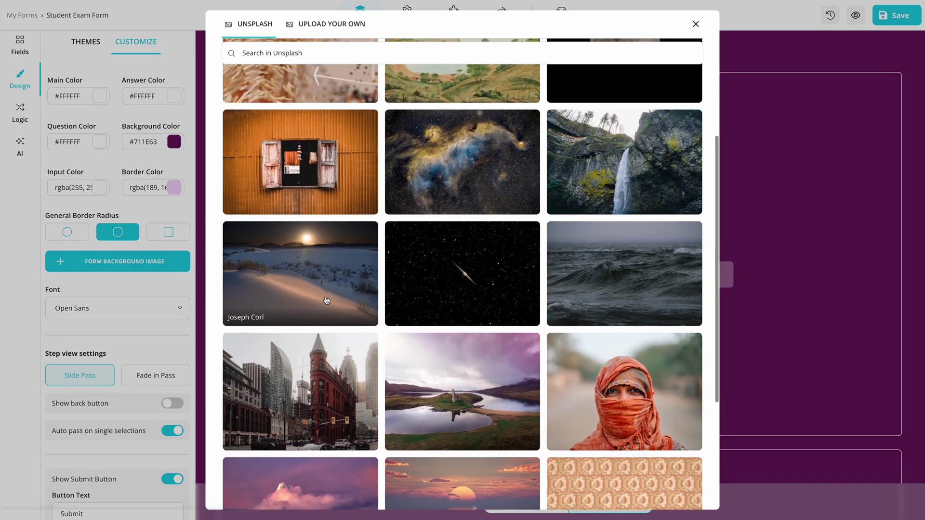
left_click(327, 301)
left_click(85, 41)
scroll(96, 342, "down", 10)
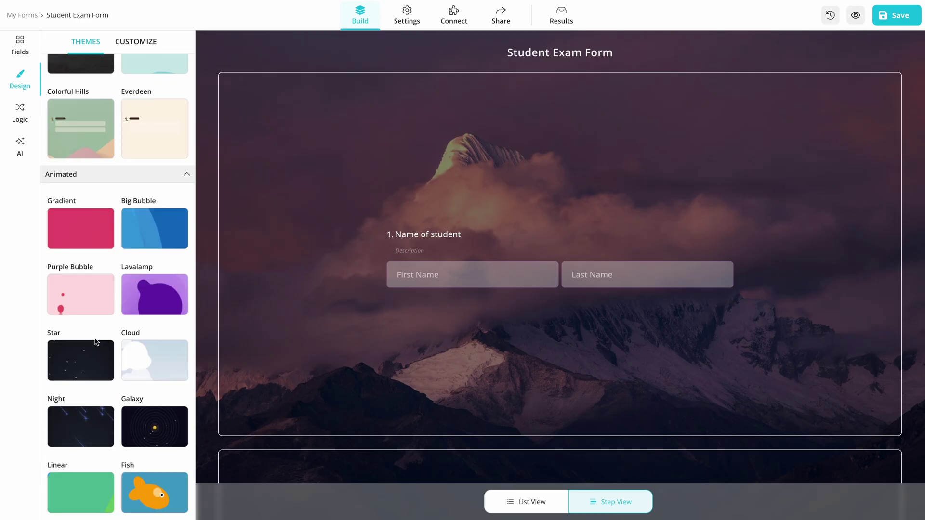
left_click(95, 346)
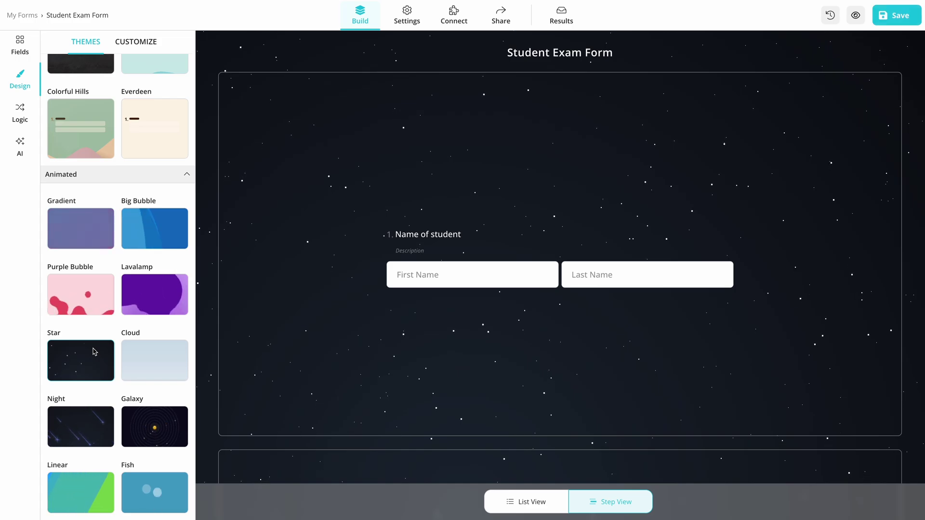
Step: Choose the Standard website embed for the exam form and switch its layout to Pop-up
left_click(497, 21)
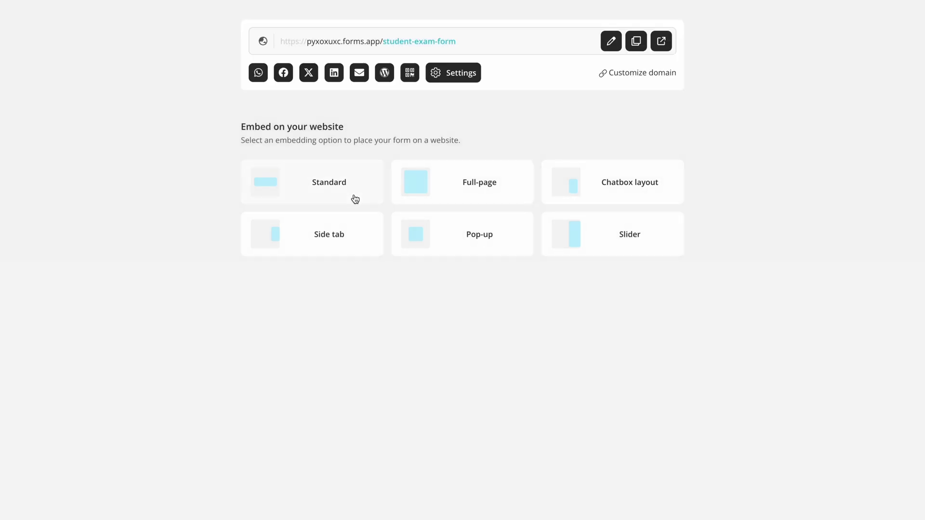
left_click(354, 199)
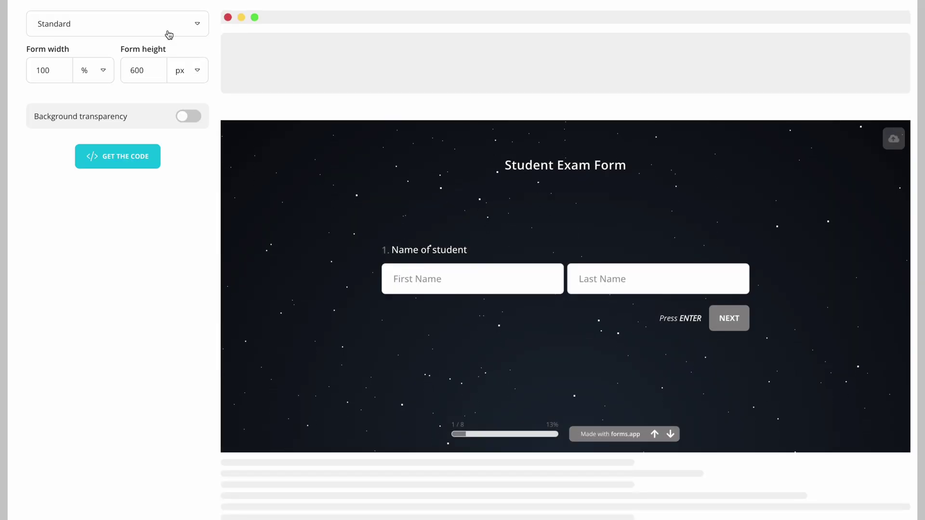
left_click(168, 34)
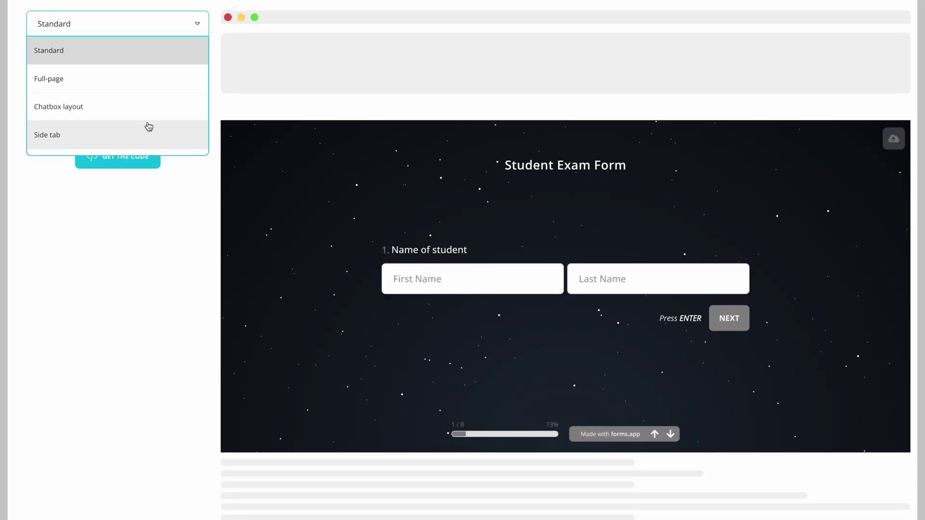
scroll(146, 126, "down", 2)
left_click(148, 125)
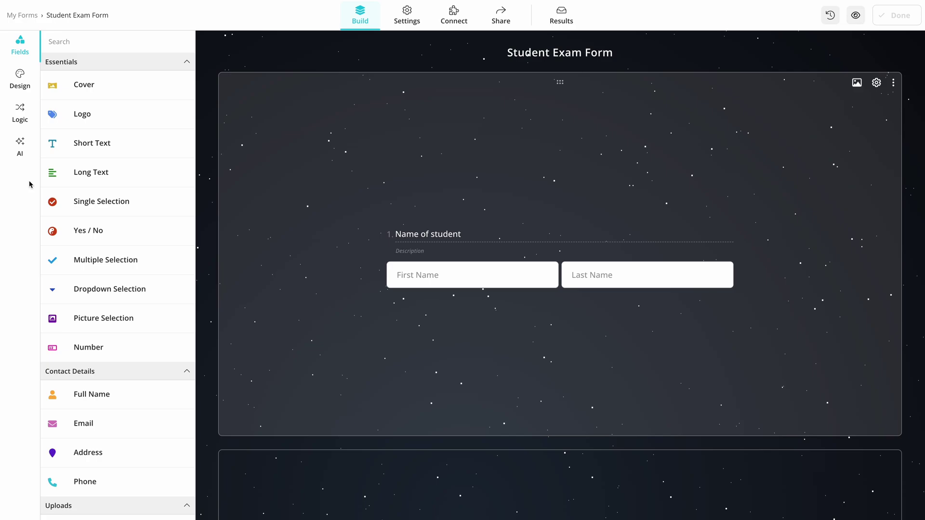
Step: Give answers 20 and 57 ten points each in the Logic calculator
left_click(29, 116)
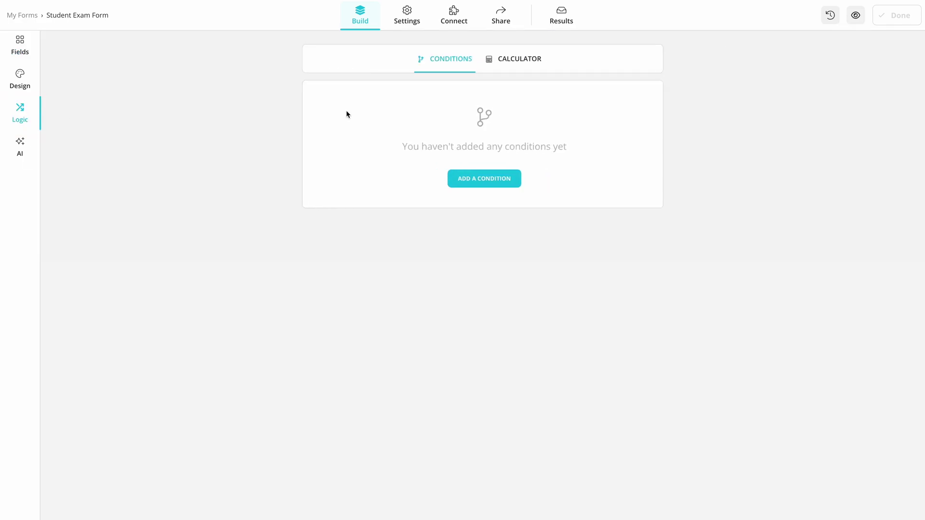
left_click(495, 65)
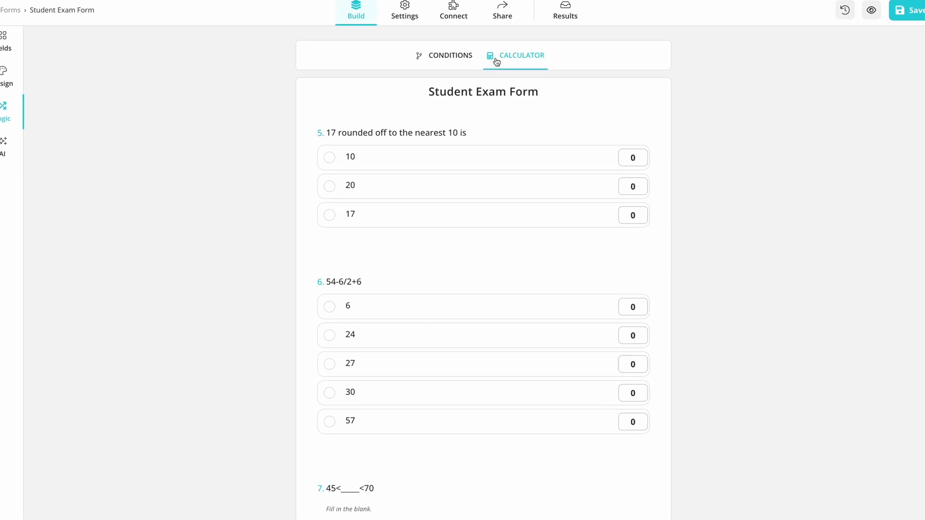
double_click(669, 193)
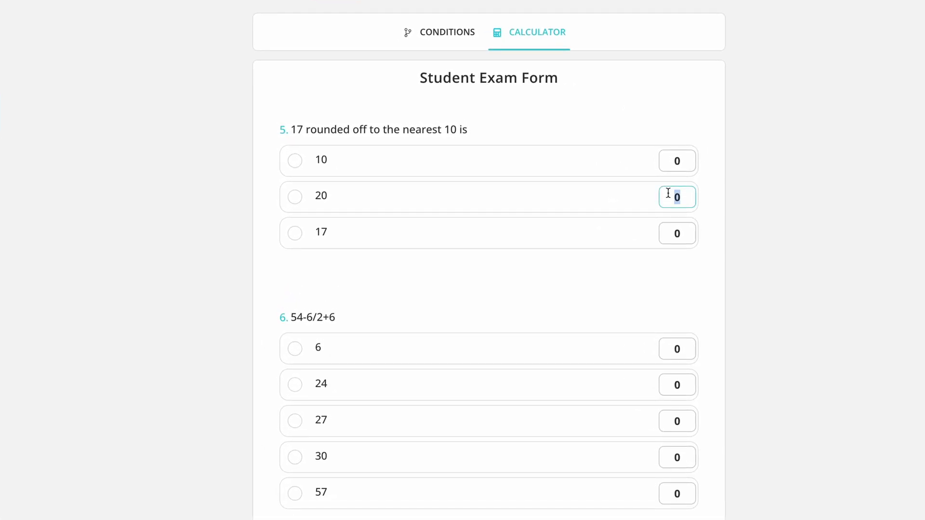
type("10")
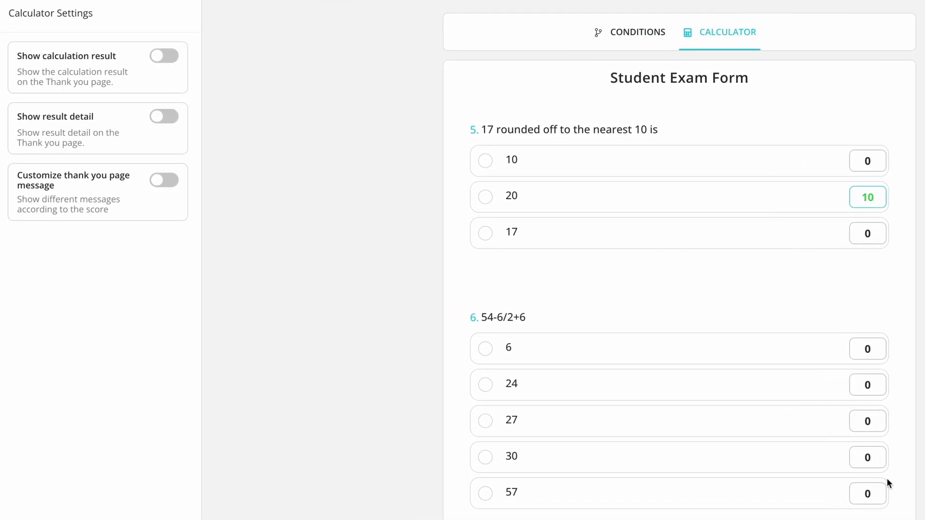
double_click(877, 495)
type("10")
scroll(876, 495, "down", 5)
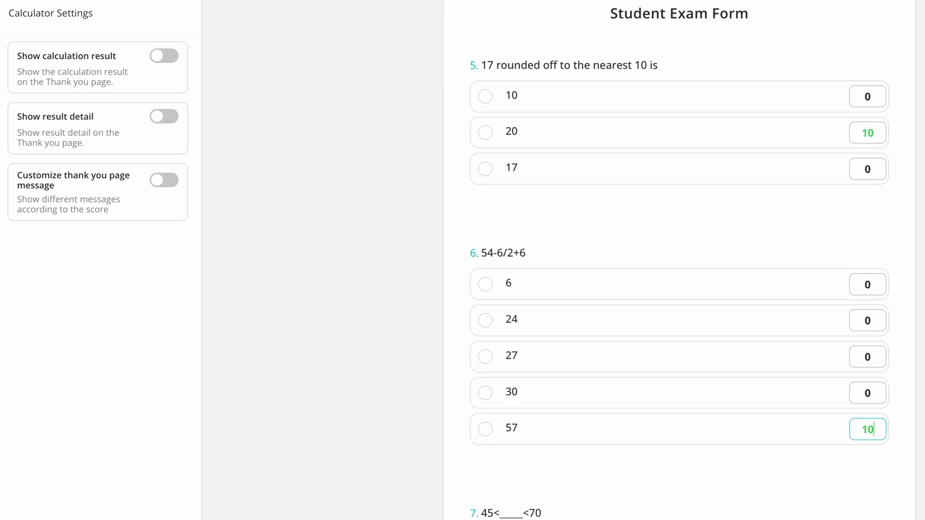
Step: Enable the score result, result details and a custom thank-you message for a score range
left_click(163, 56)
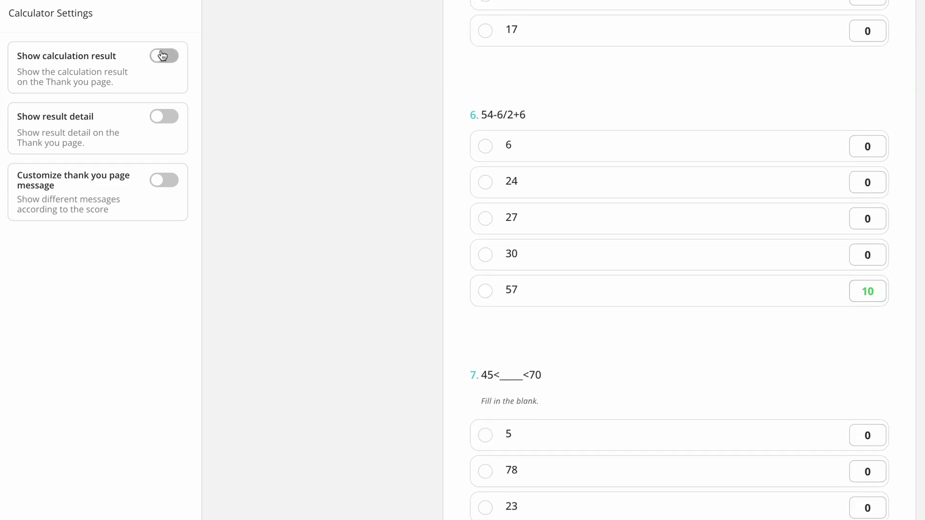
type("Your result")
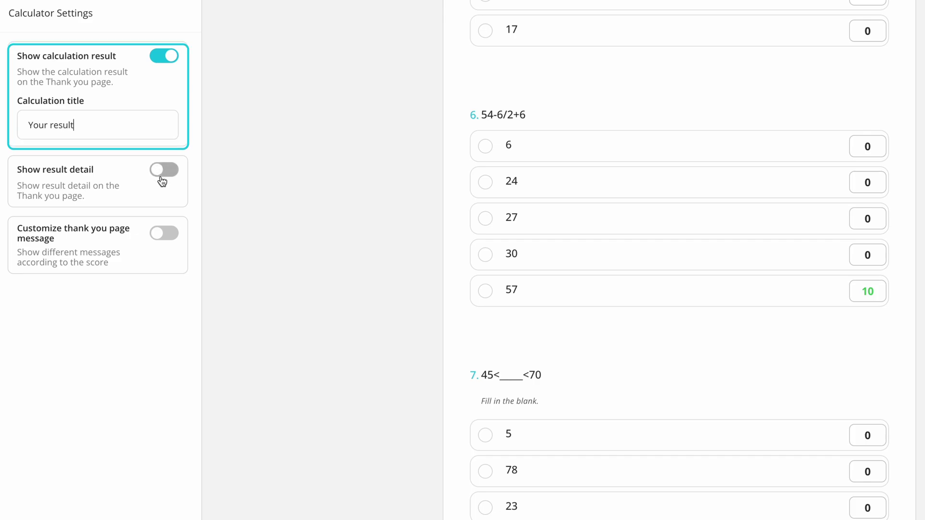
left_click(162, 178)
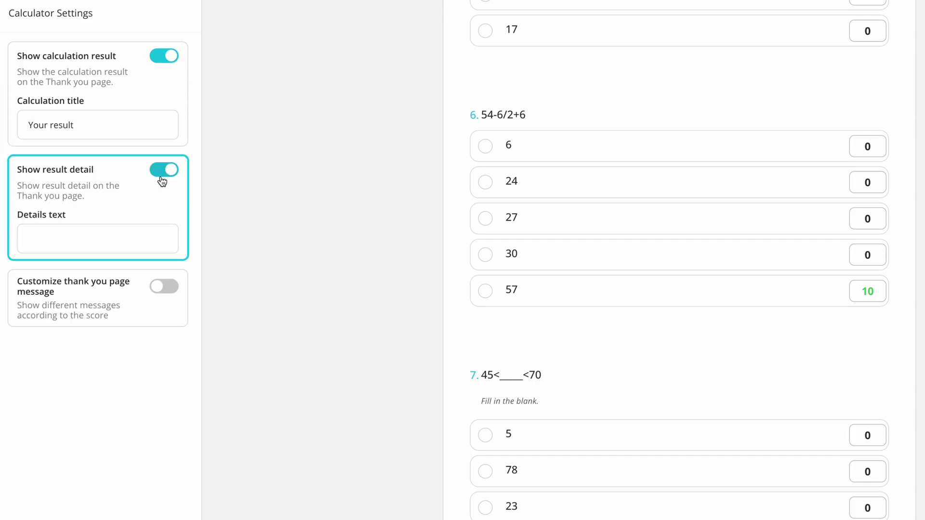
left_click(164, 286)
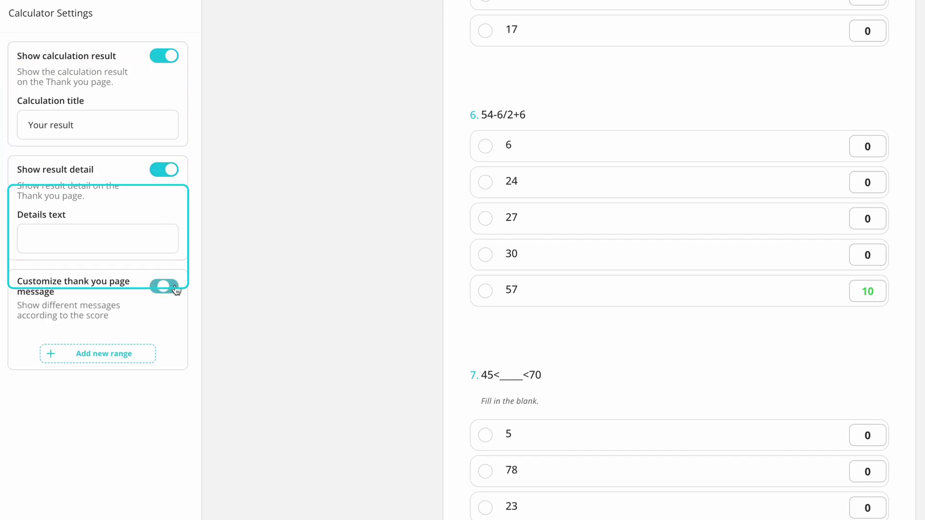
left_click(147, 354)
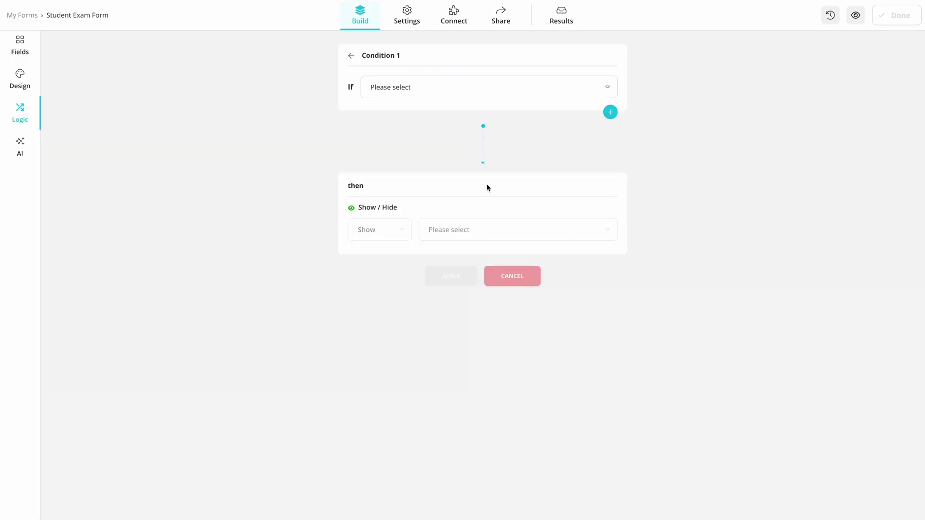
Step: Add and apply a condition: if question 5 is not 20, hide questions 6, 7 and 8
left_click(458, 93)
left_click(463, 184)
left_click(516, 119)
left_click(514, 165)
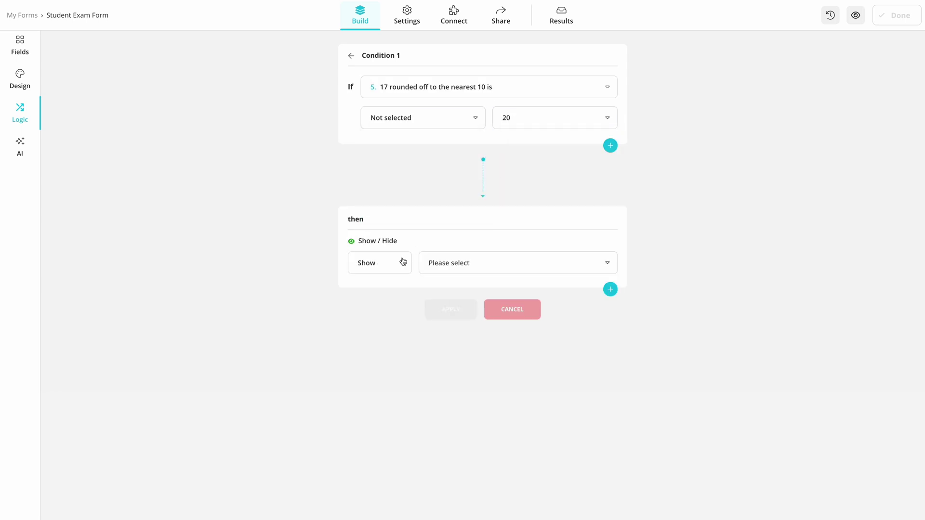
left_click(402, 263)
left_click(365, 312)
left_click(463, 268)
left_click(473, 313)
left_click(473, 364)
left_click(443, 316)
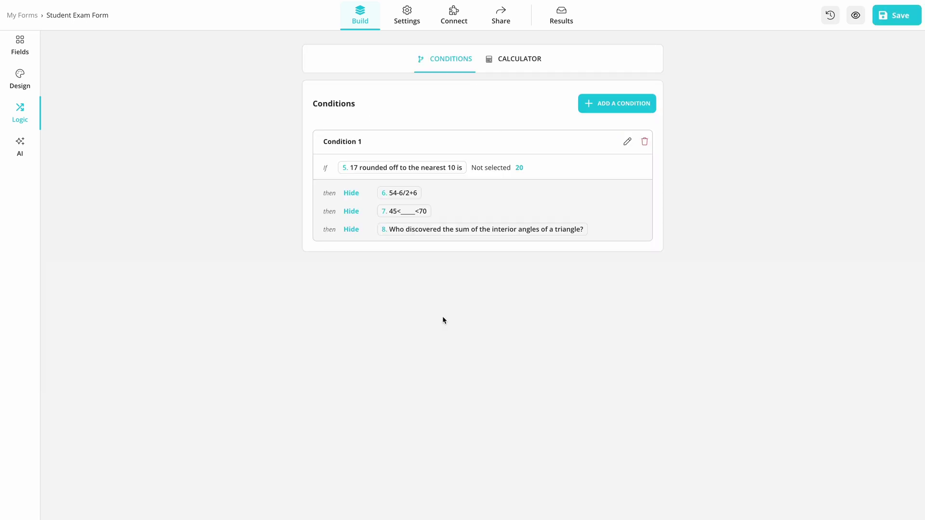